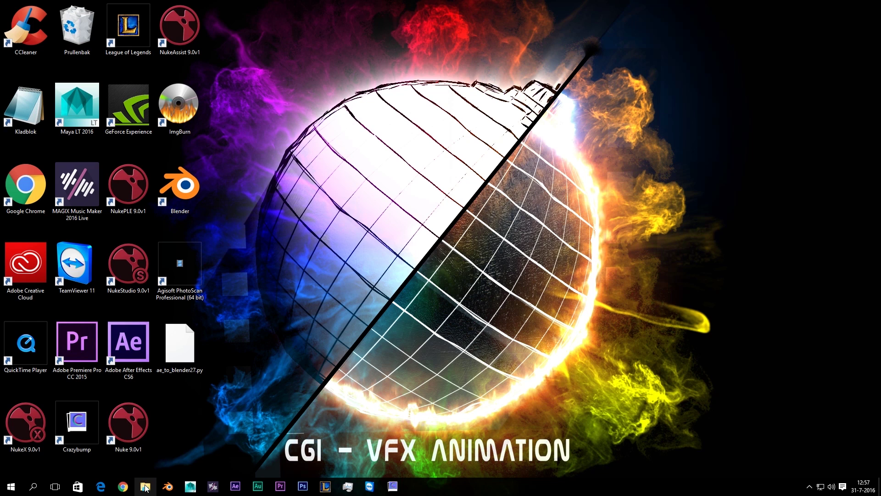
Step: Open File Explorer from the taskbar to browse recently used files
{"action": "left_click", "coordinate": [146, 488]}
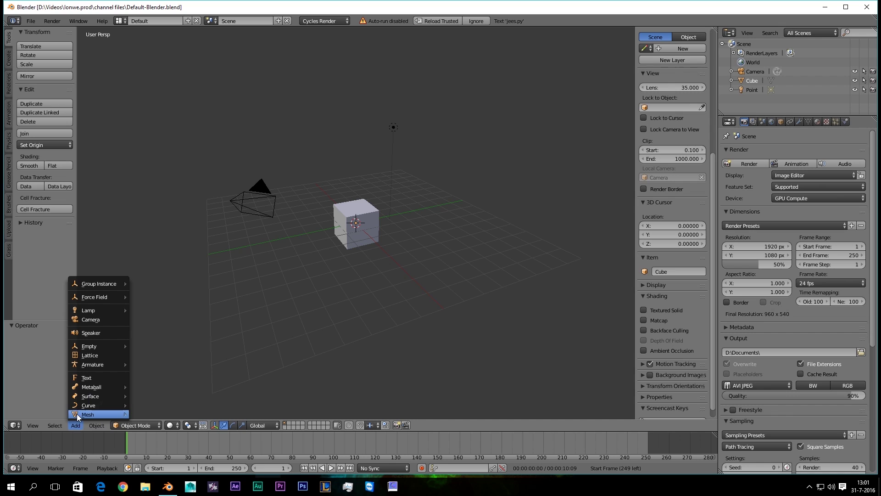
Step: Start the Images as Planes importer and browse the Documents folder as thumbnails
{"action": "mouse_move", "coordinate": [109, 416]}
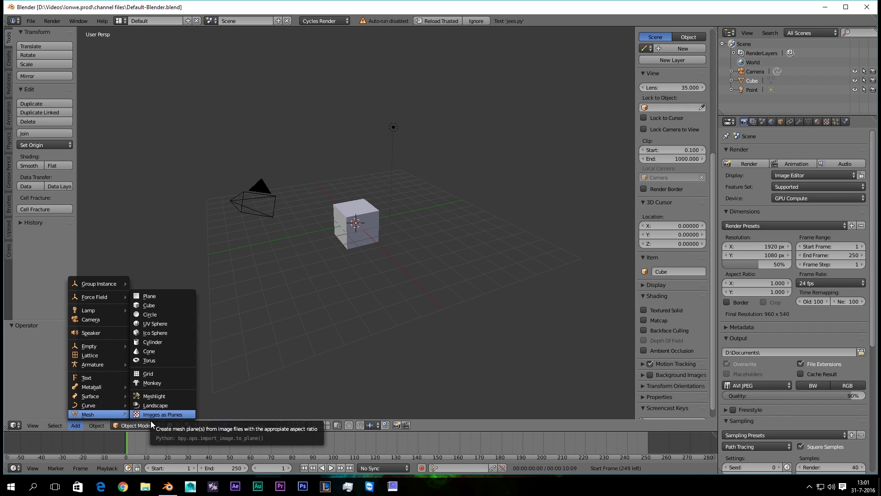
{"action": "left_click", "coordinate": [31, 21]}
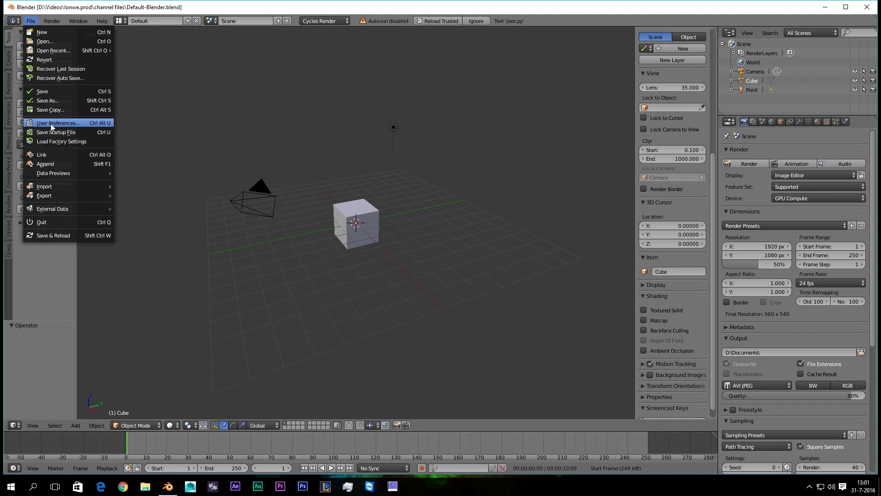
{"action": "left_click", "coordinate": [75, 426]}
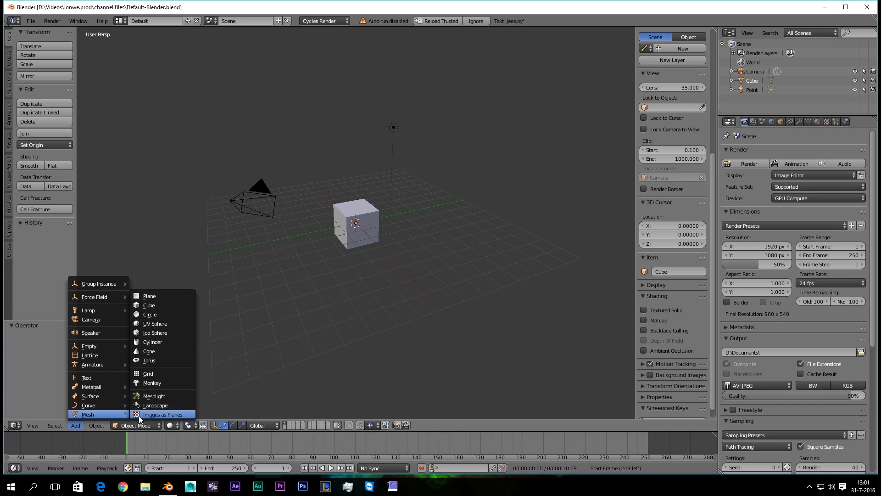
{"action": "left_click", "coordinate": [138, 415]}
{"action": "left_click", "coordinate": [51, 118]}
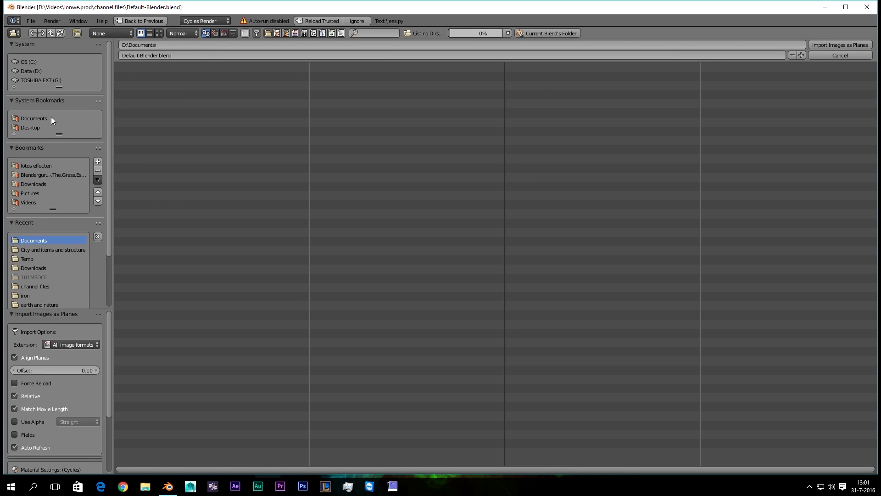
{"action": "left_click", "coordinate": [159, 33]}
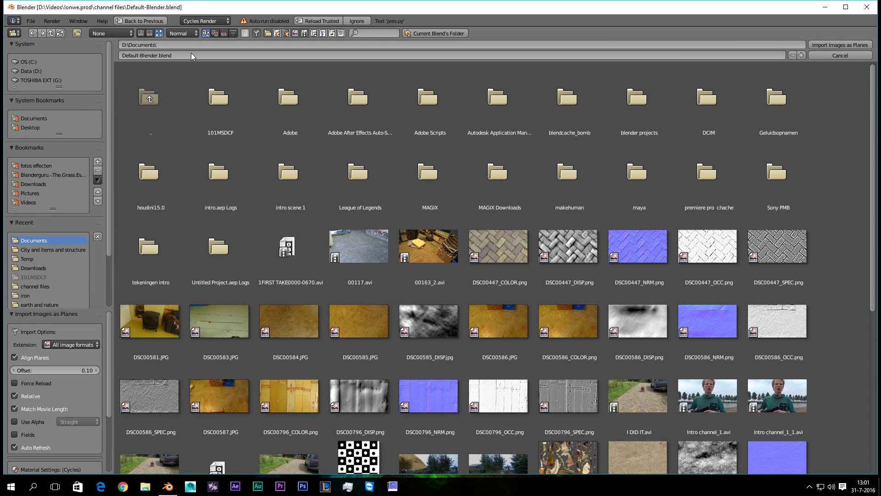
{"action": "scroll", "coordinate": [493, 252], "scroll_direction": "down", "scroll_amount": 3}
Step: Import Untitled_HDR2.jpg as an image plane and delete the default cube
{"action": "double_click", "coordinate": [631, 417]}
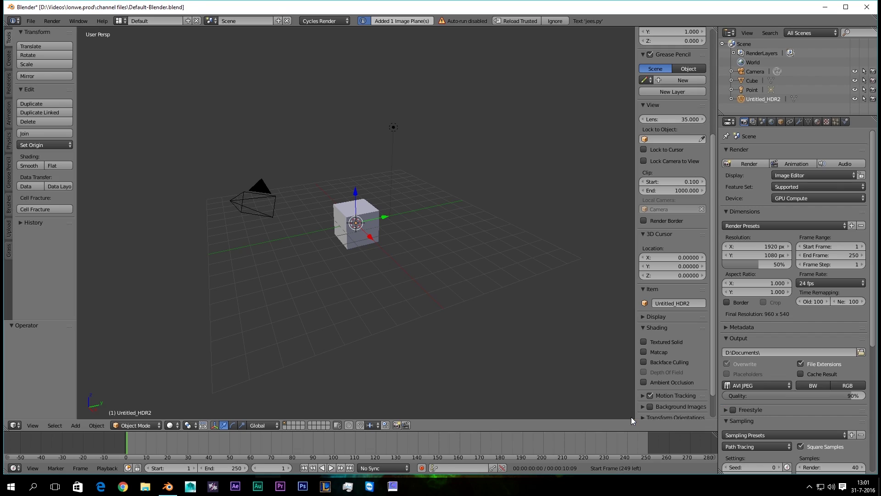
{"action": "right_click", "coordinate": [343, 207]}
{"action": "key", "text": "x"}
{"action": "left_click", "coordinate": [346, 207]}
{"action": "middle_click_drag", "start_coordinate": [345, 207], "coordinate": [397, 289]}
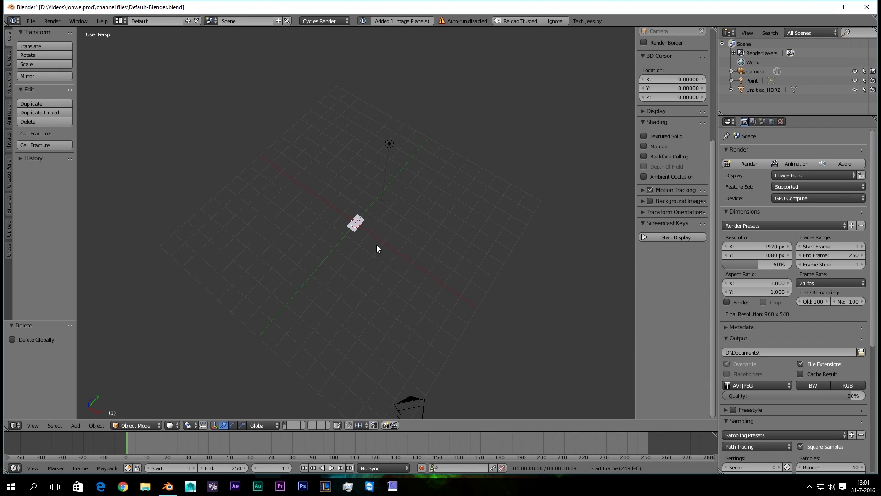
{"action": "scroll", "coordinate": [377, 244], "scroll_direction": "up", "scroll_amount": 10}
Step: Set viewport shading to Texture and look down on the image plane
{"action": "left_click", "coordinate": [170, 425]}
{"action": "left_click", "coordinate": [195, 385]}
{"action": "mouse_move", "coordinate": [229, 367]}
{"action": "middle_mouse_down"}
{"action": "mouse_move", "coordinate": [335, 311]}
{"action": "mouse_move", "coordinate": [185, 346]}
{"action": "mouse_move", "coordinate": [285, 298]}
{"action": "mouse_move", "coordinate": [462, 251]}
{"action": "mouse_move", "coordinate": [483, 277]}
{"action": "mouse_move", "coordinate": [423, 214]}
{"action": "mouse_move", "coordinate": [415, 264]}
{"action": "middle_mouse_up"}
{"action": "scroll", "coordinate": [463, 278], "scroll_direction": "down", "scroll_amount": 10}
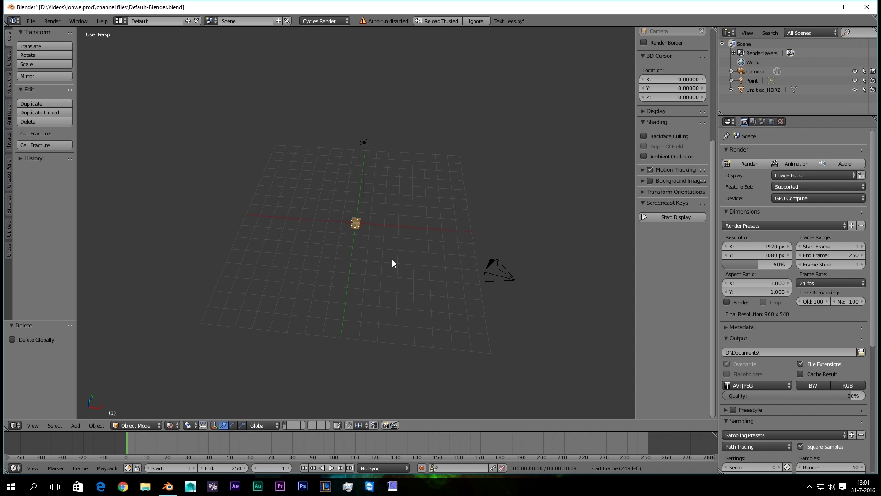
Step: In Edit Mode, scale the plane up by 12.724
{"action": "scroll", "coordinate": [393, 248], "scroll_direction": "up", "scroll_amount": 6}
{"action": "key", "text": "Tab"}
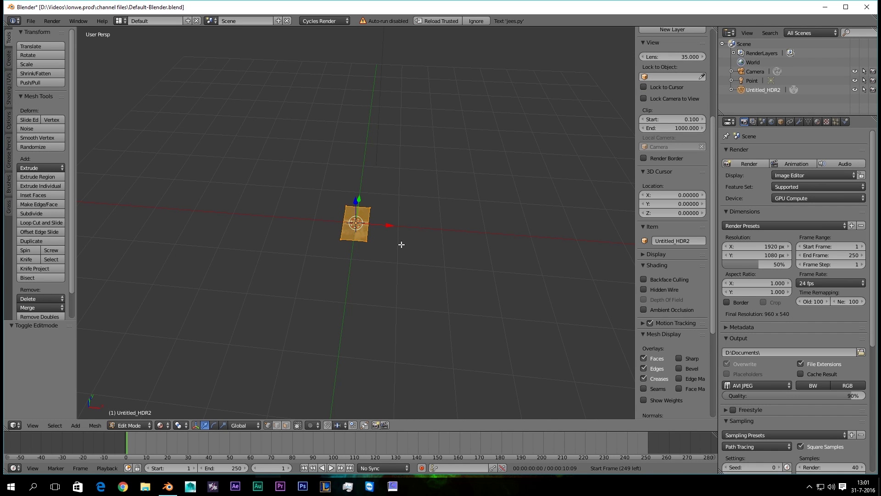
{"action": "key", "text": "s"}
{"action": "left_click", "coordinate": [433, 289]}
{"action": "scroll", "coordinate": [663, 385], "scroll_direction": "down", "scroll_amount": 5}
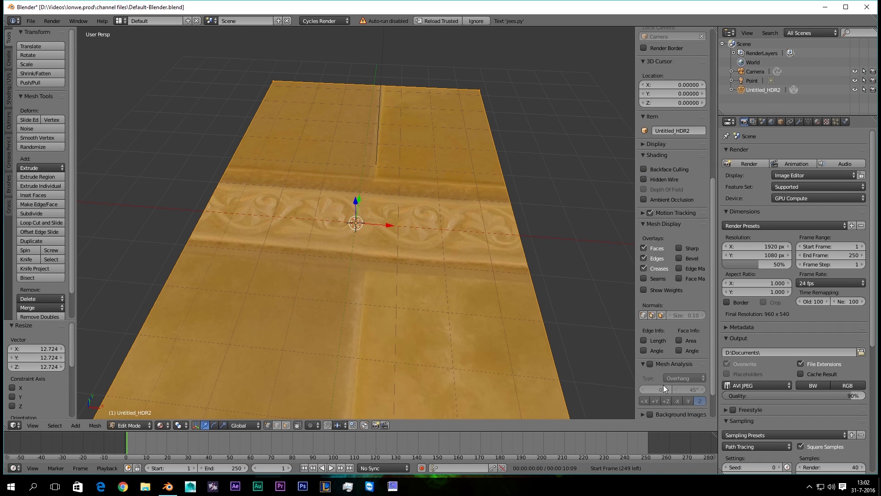
{"action": "scroll", "coordinate": [663, 385], "scroll_direction": "down", "scroll_amount": 2}
{"action": "scroll", "coordinate": [297, 329], "scroll_direction": "down", "scroll_amount": 5}
{"action": "middle_click_drag", "start_coordinate": [297, 329], "coordinate": [381, 324]}
{"action": "scroll", "coordinate": [374, 317], "scroll_direction": "up", "scroll_amount": 3}
{"action": "scroll", "coordinate": [376, 319], "scroll_direction": "down", "scroll_amount": 2}
Step: Add an edge loop cut across the centre of the plane
{"action": "key", "text": "ctrl+r"}
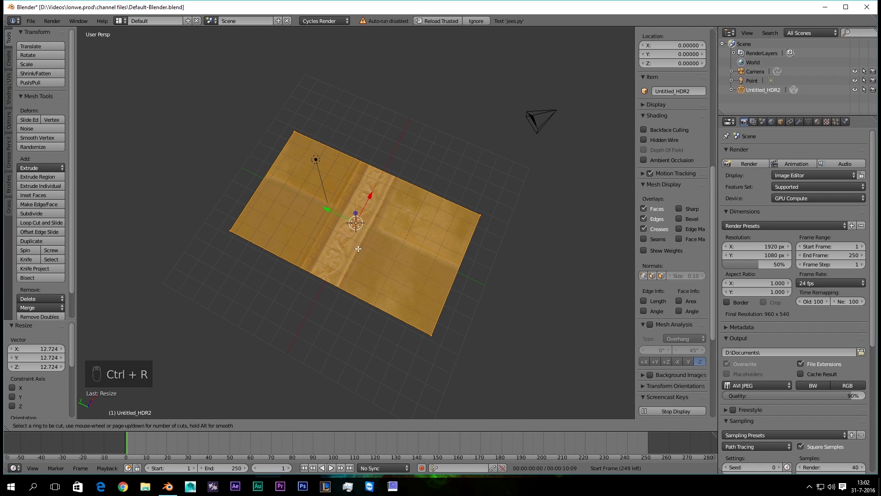
{"action": "left_click", "coordinate": [336, 269]}
{"action": "left_click", "coordinate": [346, 274]}
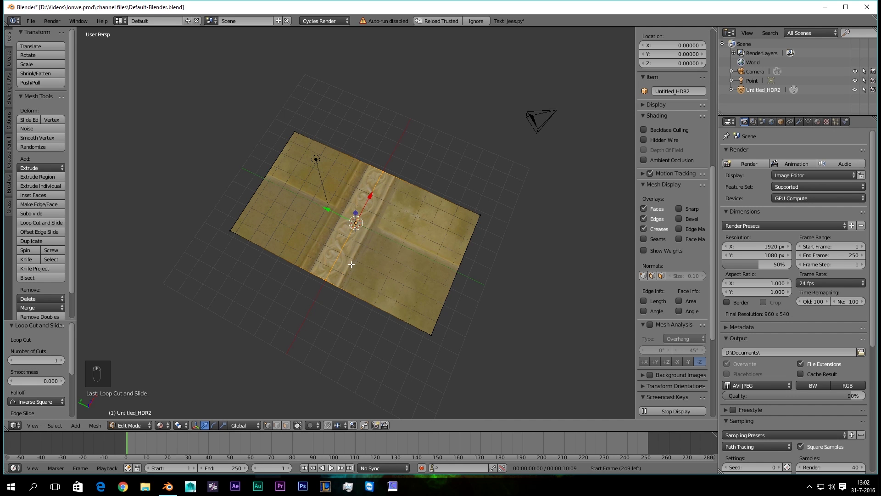
{"action": "middle_click_drag", "start_coordinate": [352, 265], "coordinate": [265, 216]}
{"action": "scroll", "coordinate": [265, 217], "scroll_direction": "up", "scroll_amount": 4}
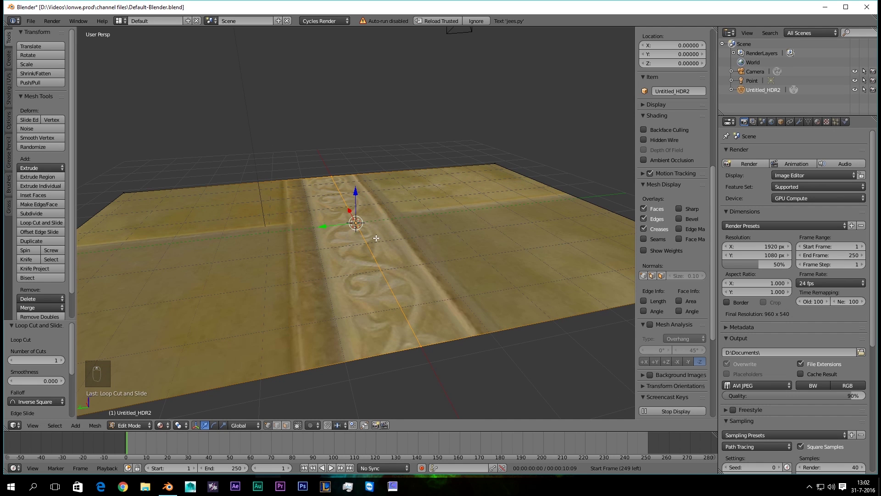
{"action": "scroll", "coordinate": [376, 239], "scroll_direction": "down", "scroll_amount": 3}
{"action": "middle_click_drag", "start_coordinate": [376, 238], "coordinate": [324, 314]}
Step: Select all and subdivide the mesh twice, then return to Object Mode
{"action": "key", "text": "a"}
{"action": "key", "text": "a"}
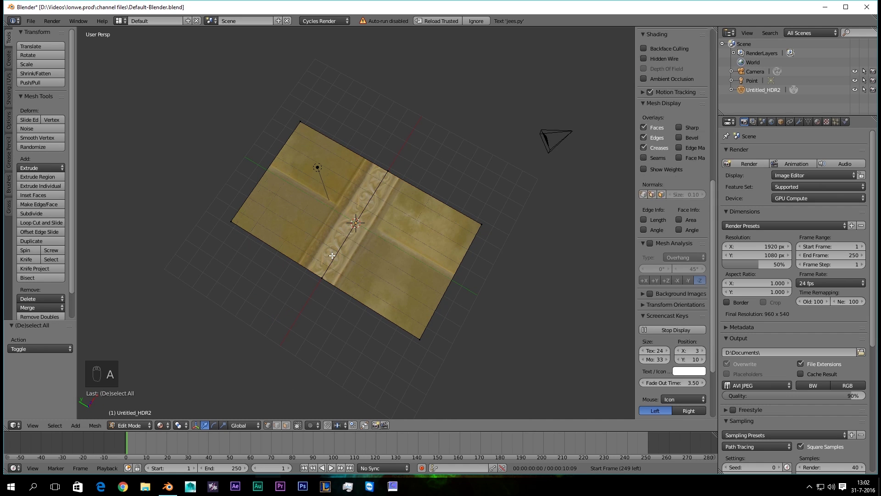
{"action": "left_click", "coordinate": [46, 213]}
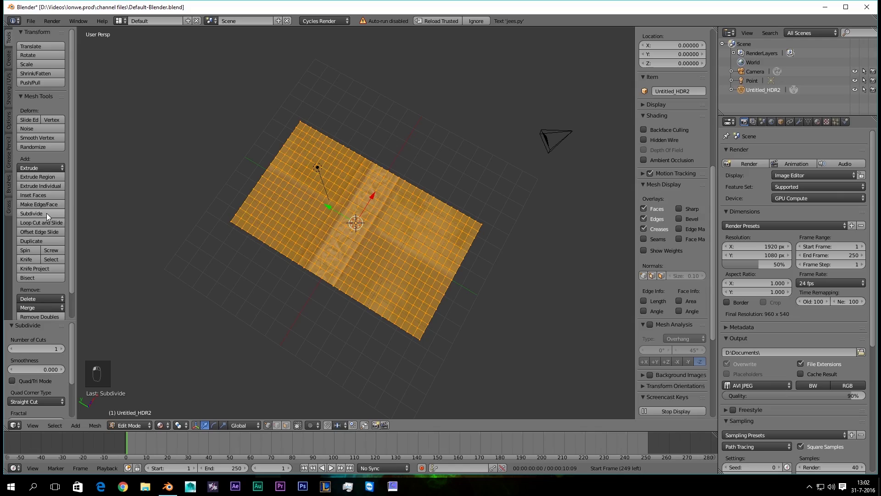
{"action": "left_click", "coordinate": [46, 213]}
{"action": "middle_click_drag", "start_coordinate": [348, 215], "coordinate": [329, 297]}
{"action": "scroll", "coordinate": [345, 250], "scroll_direction": "up", "scroll_amount": 4}
{"action": "key", "text": "Tab"}
{"action": "scroll", "coordinate": [385, 300], "scroll_direction": "down", "scroll_amount": 5}
{"action": "scroll", "coordinate": [338, 298], "scroll_direction": "up", "scroll_amount": 3}
{"action": "scroll", "coordinate": [338, 298], "scroll_direction": "down", "scroll_amount": 1}
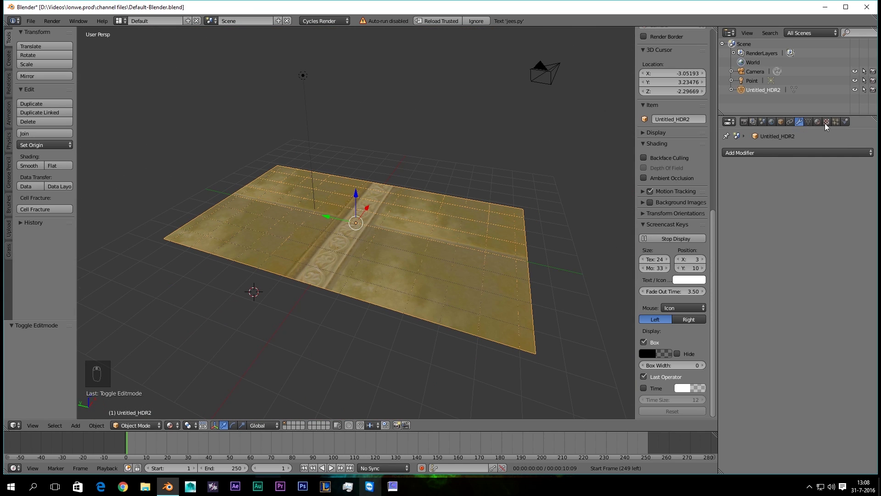
Step: Add a Displace modifier to the plane with a new texture
{"action": "left_click", "coordinate": [767, 153]}
{"action": "left_click", "coordinate": [770, 215]}
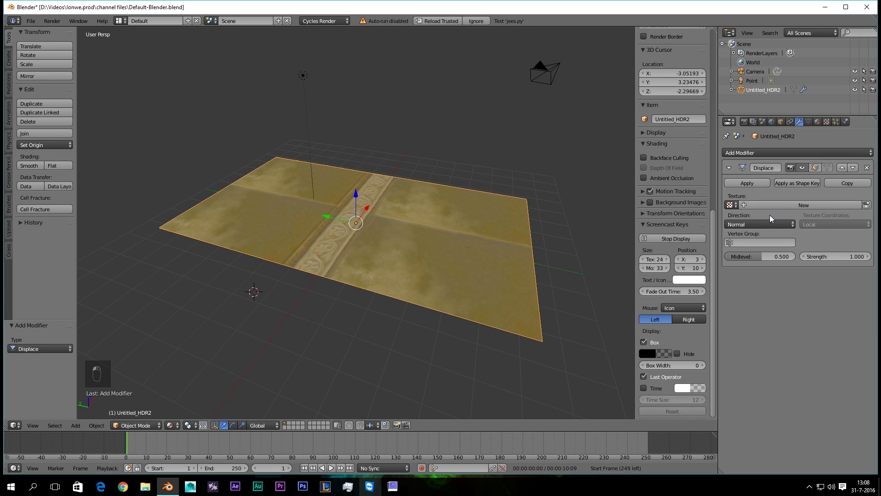
{"action": "left_click", "coordinate": [812, 204]}
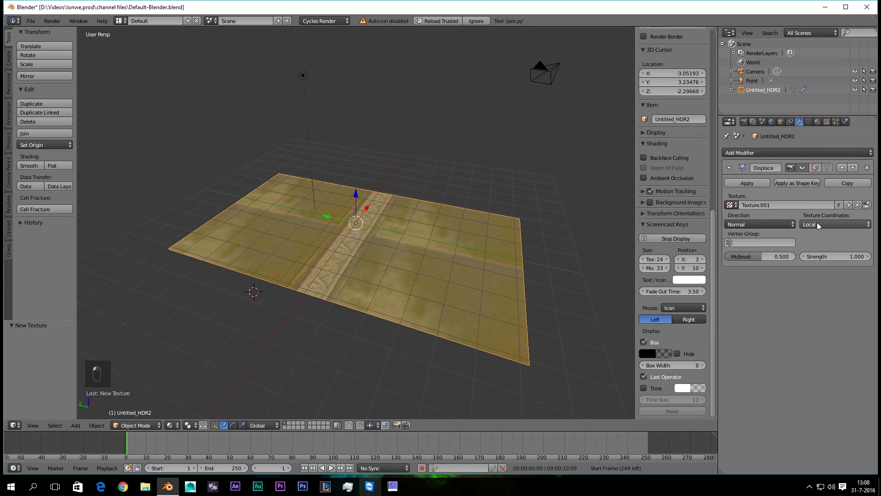
Step: Set the Displace texture coordinates to UV and strength to 0.3
{"action": "left_click", "coordinate": [817, 222]}
{"action": "left_click", "coordinate": [809, 183]}
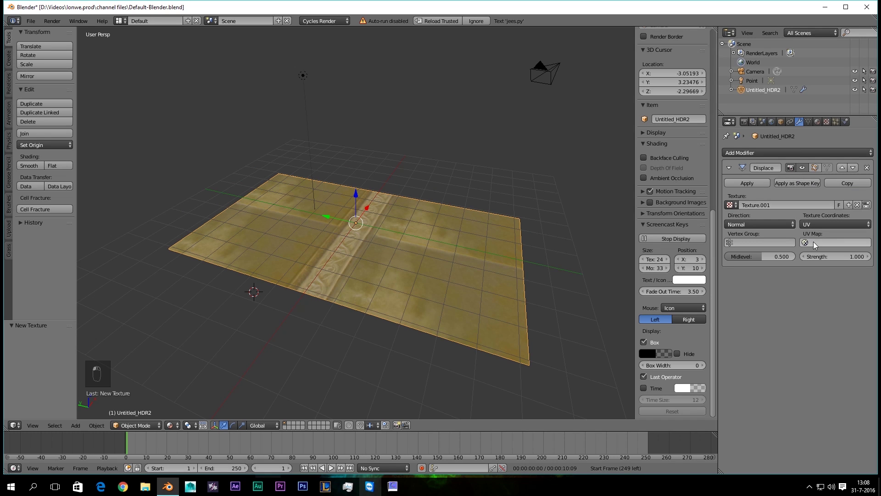
{"action": "left_click", "coordinate": [816, 255]}
{"action": "key", "text": "BackSpace"}
{"action": "key", "text": "BackSpace"}
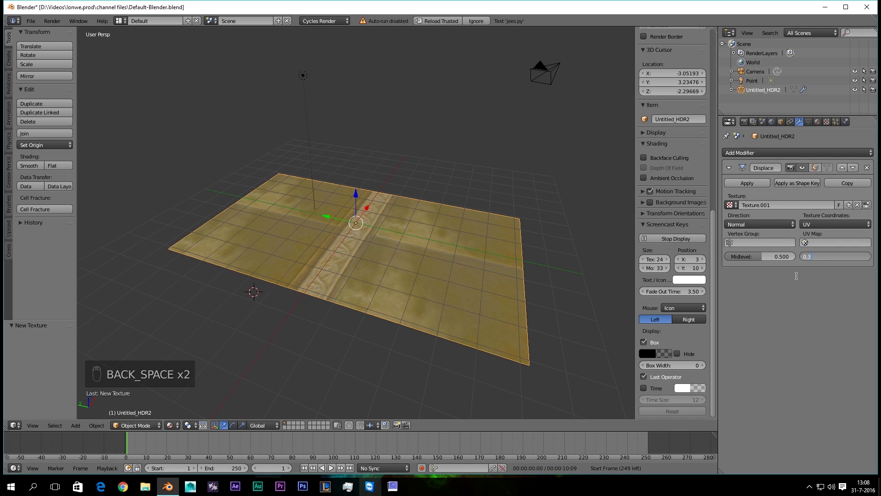
{"action": "key", "text": "Return"}
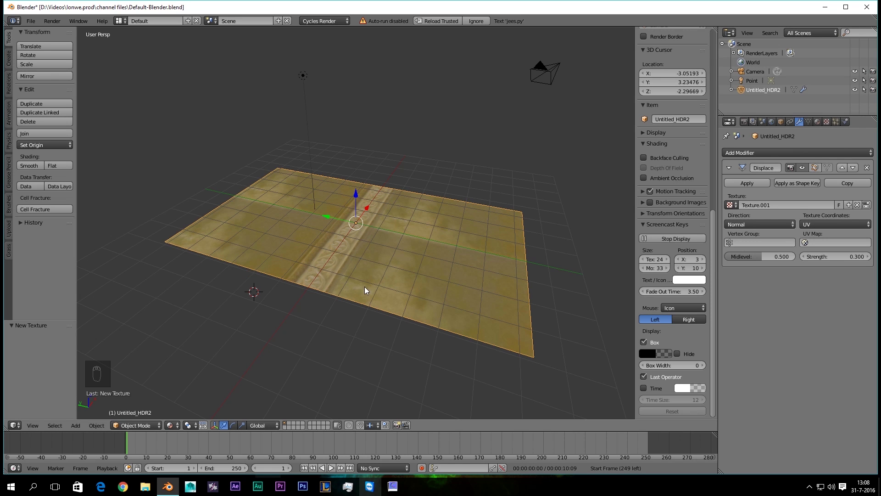
{"action": "middle_click_drag", "start_coordinate": [364, 287], "coordinate": [385, 294]}
Step: Load Untitled_HDR2.jpg as the image of Texture.001 in the Texture tab
{"action": "left_click", "coordinate": [827, 122]}
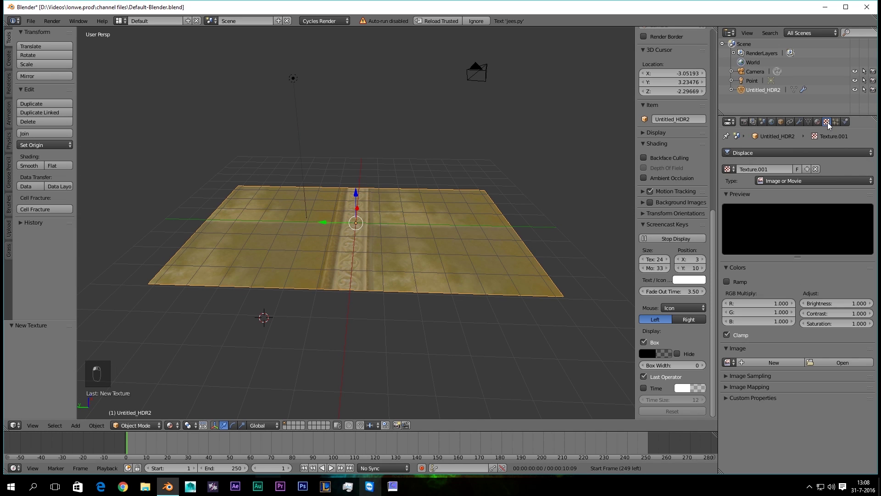
{"action": "left_click", "coordinate": [762, 153]}
{"action": "left_click", "coordinate": [727, 362]}
{"action": "left_click", "coordinate": [730, 350]}
{"action": "left_click", "coordinate": [728, 363]}
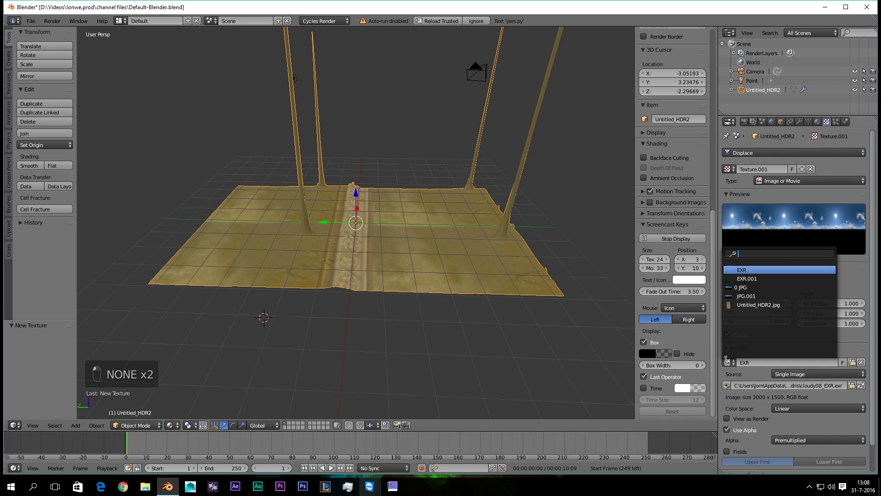
{"action": "left_click", "coordinate": [746, 306]}
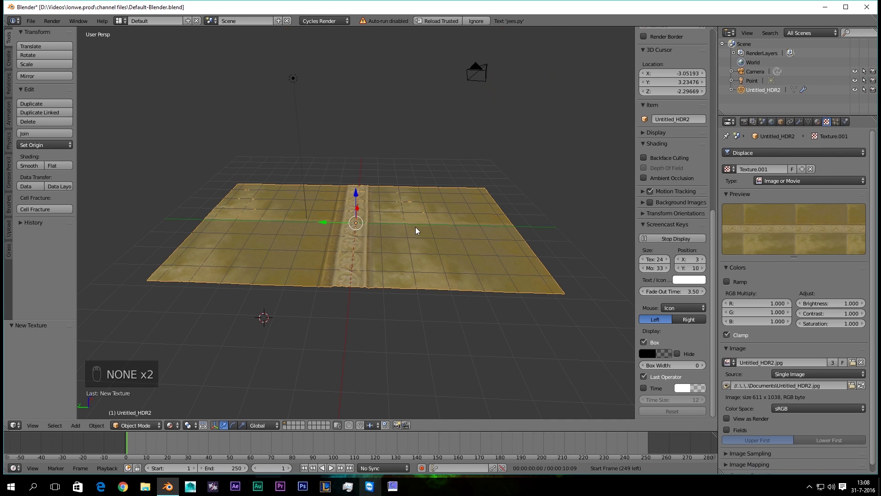
{"action": "mouse_move", "coordinate": [415, 227]}
{"action": "middle_mouse_down"}
{"action": "mouse_move", "coordinate": [388, 291]}
{"action": "mouse_move", "coordinate": [425, 179]}
{"action": "mouse_move", "coordinate": [412, 211]}
{"action": "middle_mouse_up"}
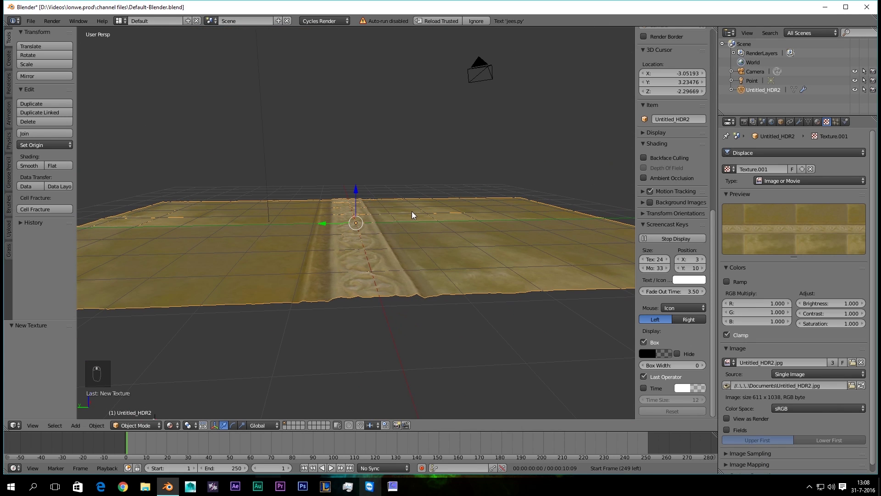
Step: Raise the displacement texture's contrast to 1.200
{"action": "left_click", "coordinate": [862, 314]}
{"action": "left_click", "coordinate": [861, 314]}
{"action": "middle_click_drag", "start_coordinate": [393, 294], "coordinate": [398, 257]}
Step: Switch viewport shading to Solid and go back to the Displace modifier settings
{"action": "left_click", "coordinate": [169, 425]}
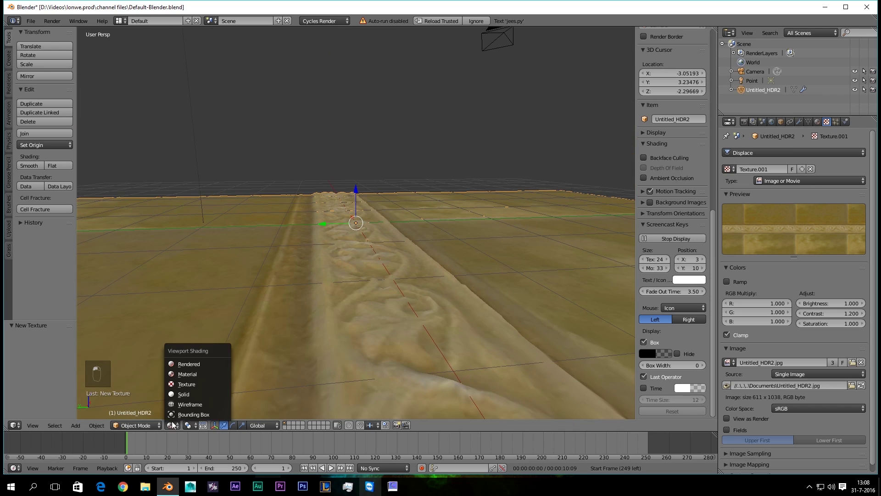
{"action": "left_click", "coordinate": [186, 392]}
{"action": "scroll", "coordinate": [409, 306], "scroll_direction": "down", "scroll_amount": 3}
{"action": "mouse_move", "coordinate": [409, 307]}
{"action": "middle_mouse_down"}
{"action": "mouse_move", "coordinate": [381, 367]}
{"action": "mouse_move", "coordinate": [344, 326]}
{"action": "mouse_move", "coordinate": [332, 291]}
{"action": "mouse_move", "coordinate": [417, 318]}
{"action": "middle_mouse_up"}
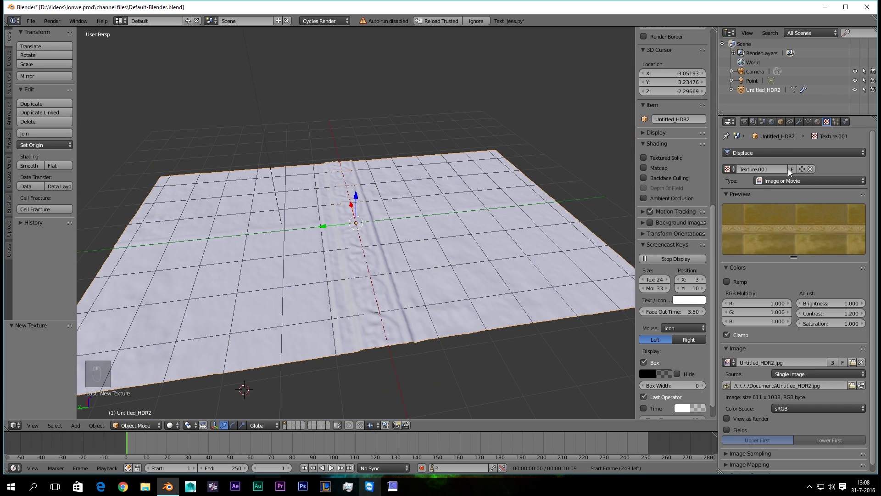
{"action": "left_click", "coordinate": [800, 122]}
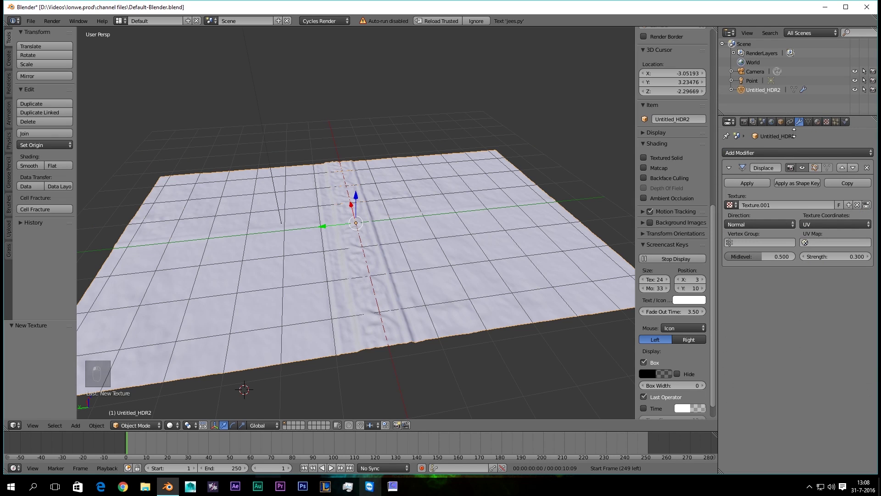
Step: Add a Subdivision Surface modifier and move it above Displace
{"action": "left_click", "coordinate": [780, 152]}
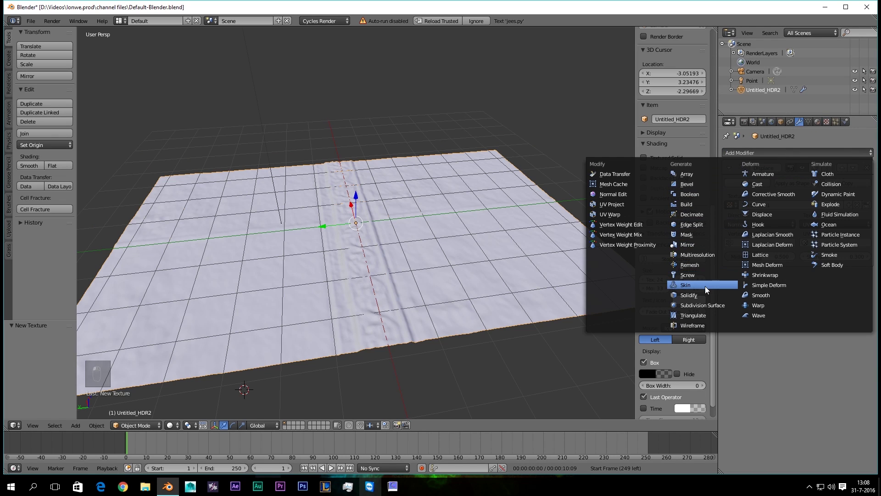
{"action": "left_click", "coordinate": [708, 304]}
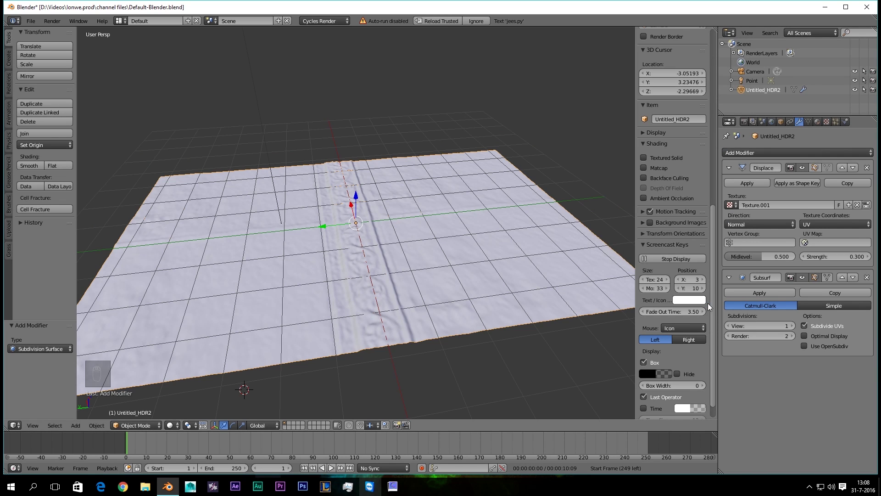
{"action": "left_click", "coordinate": [843, 278]}
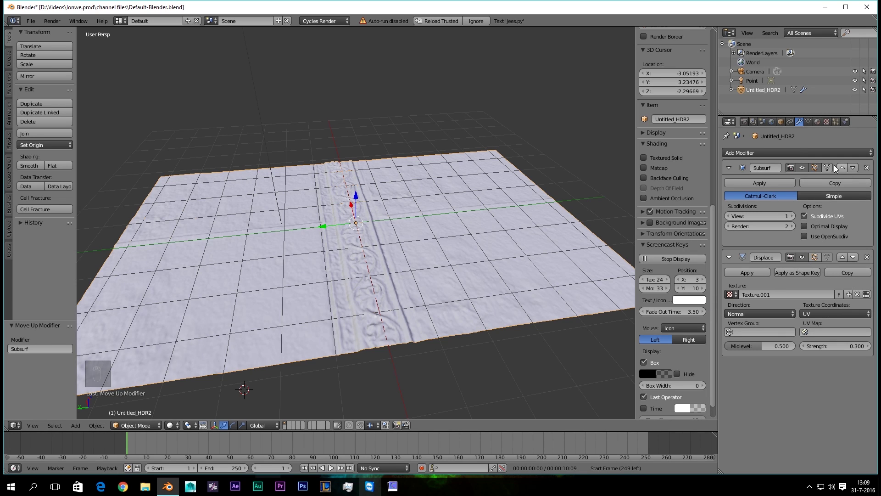
Step: Orbit and zoom around the plane to inspect the ornament band's finer relief
{"action": "middle_click_drag", "start_coordinate": [494, 280], "coordinate": [376, 216]}
{"action": "scroll", "coordinate": [347, 294], "scroll_direction": "up", "scroll_amount": 4}
{"action": "scroll", "coordinate": [376, 217], "scroll_direction": "down", "scroll_amount": 6}
{"action": "middle_click_drag", "start_coordinate": [354, 249], "coordinate": [431, 235]}
{"action": "scroll", "coordinate": [366, 237], "scroll_direction": "up", "scroll_amount": 6}
{"action": "middle_click_drag", "start_coordinate": [367, 237], "coordinate": [351, 288]}
{"action": "scroll", "coordinate": [351, 288], "scroll_direction": "down", "scroll_amount": 5}
{"action": "scroll", "coordinate": [293, 232], "scroll_direction": "up", "scroll_amount": 6}
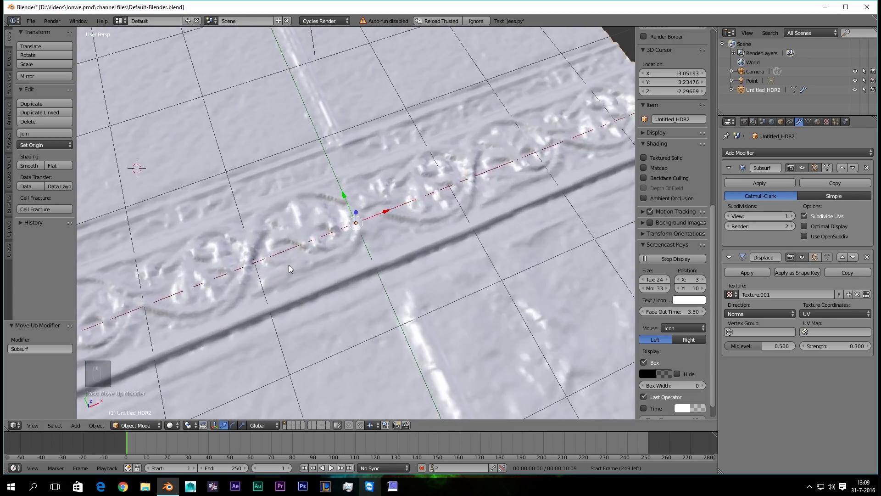
{"action": "scroll", "coordinate": [385, 212], "scroll_direction": "down", "scroll_amount": 8}
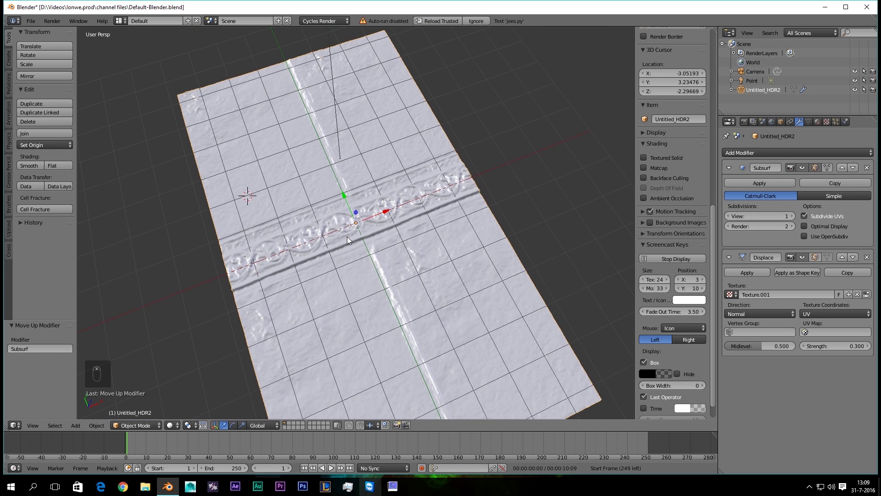
{"action": "middle_click_drag", "start_coordinate": [347, 236], "coordinate": [295, 248]}
{"action": "mouse_move", "coordinate": [356, 285]}
{"action": "middle_mouse_down"}
{"action": "mouse_move", "coordinate": [406, 246]}
{"action": "mouse_move", "coordinate": [403, 225]}
{"action": "mouse_move", "coordinate": [379, 264]}
{"action": "middle_mouse_up"}
Step: Turn off the Displace modifier's viewport visibility so the plane shows flat in solid shading
{"action": "key", "text": "z"}
{"action": "scroll", "coordinate": [380, 264], "scroll_direction": "up", "scroll_amount": 1}
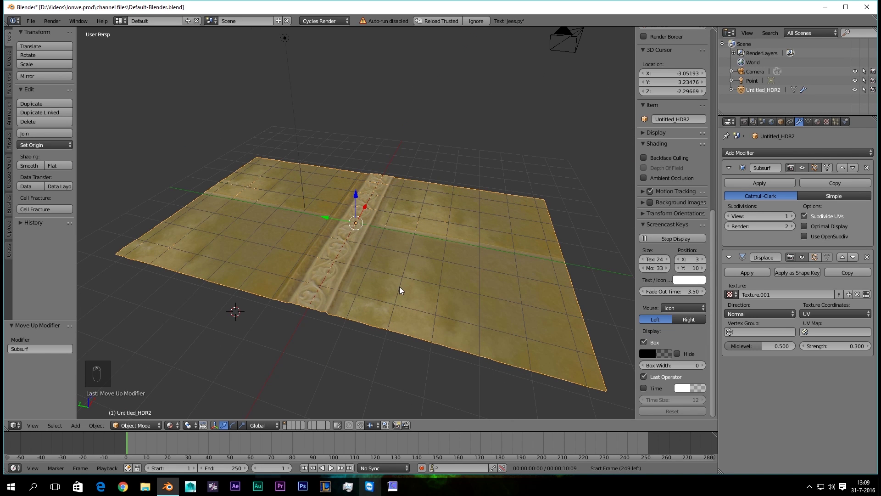
{"action": "middle_click_drag", "start_coordinate": [384, 282], "coordinate": [378, 302]}
{"action": "scroll", "coordinate": [378, 302], "scroll_direction": "up", "scroll_amount": 3}
{"action": "scroll", "coordinate": [205, 389], "scroll_direction": "up", "scroll_amount": 3}
{"action": "left_click", "coordinate": [136, 425]}
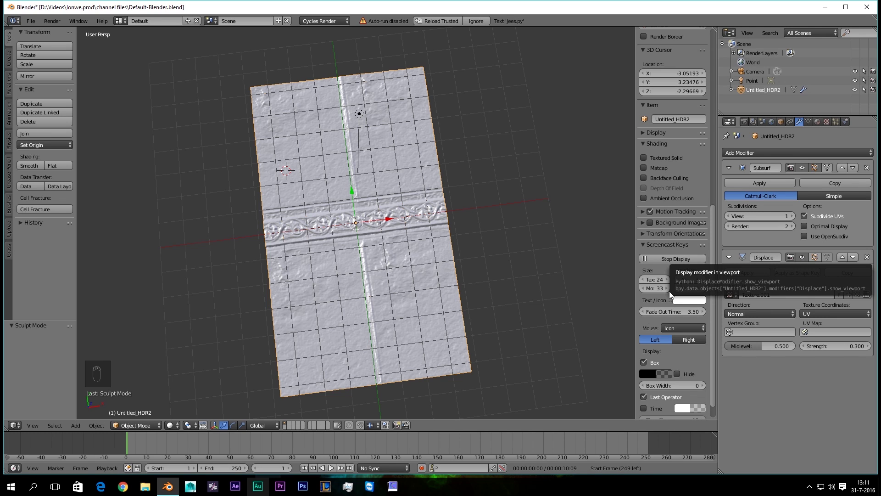
{"action": "left_click", "coordinate": [804, 258]}
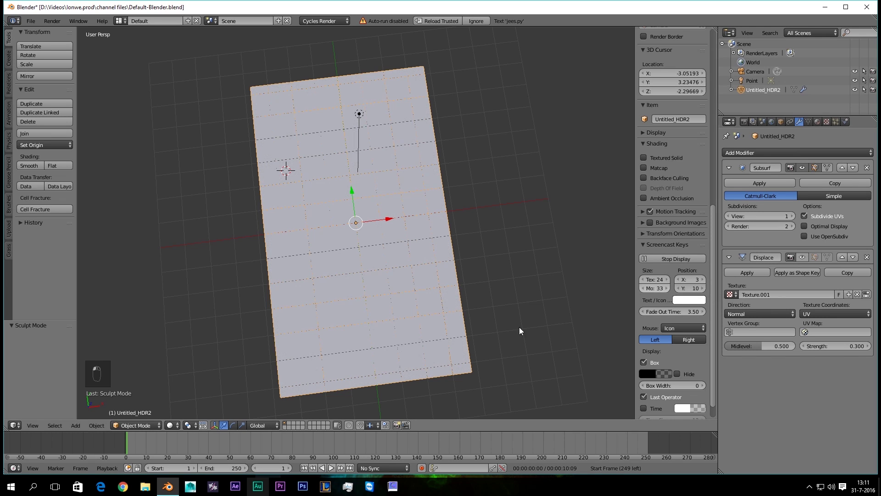
Step: Set viewport shading to Material and switch the plane into Sculpt Mode
{"action": "left_click", "coordinate": [170, 425]}
{"action": "left_click", "coordinate": [190, 373]}
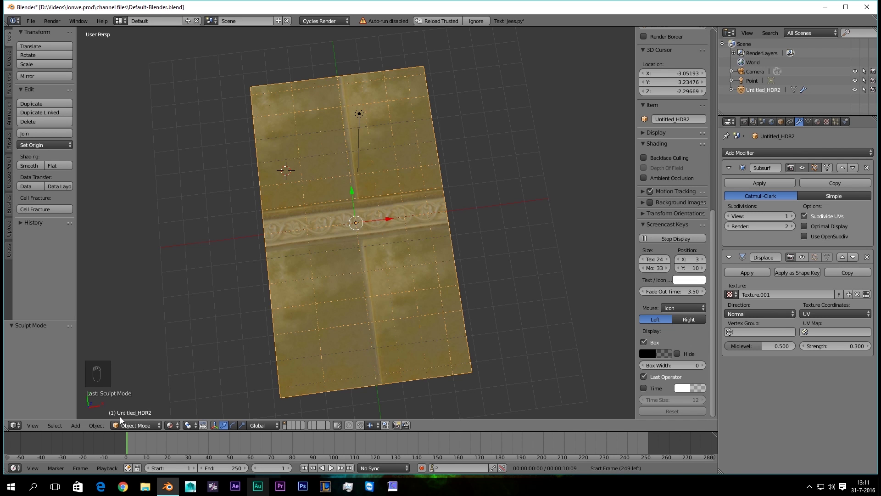
{"action": "left_click", "coordinate": [122, 425]}
{"action": "left_click", "coordinate": [140, 394]}
{"action": "mouse_move", "coordinate": [326, 276]}
{"action": "middle_mouse_down"}
{"action": "mouse_move", "coordinate": [320, 220]}
{"action": "mouse_move", "coordinate": [315, 285]}
{"action": "middle_mouse_up"}
{"action": "scroll", "coordinate": [315, 288], "scroll_direction": "up", "scroll_amount": 3}
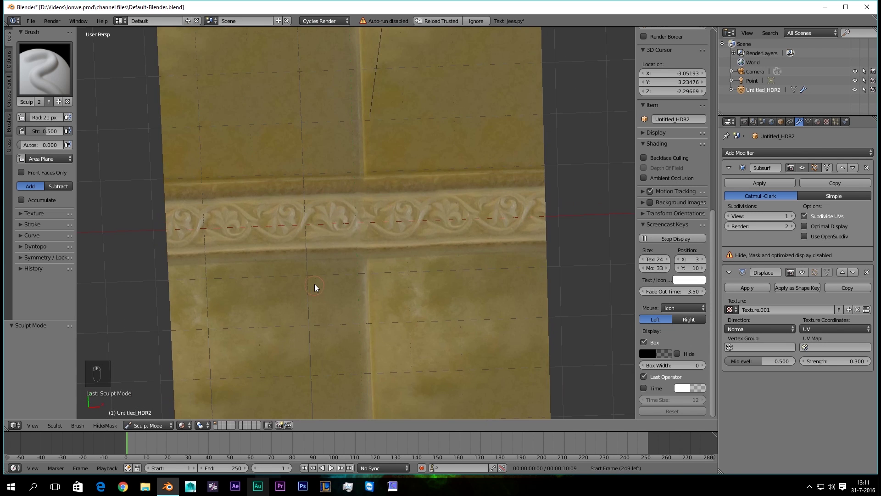
{"action": "scroll", "coordinate": [154, 184], "scroll_direction": "up", "scroll_amount": 2}
{"action": "scroll", "coordinate": [133, 191], "scroll_direction": "down", "scroll_amount": 1}
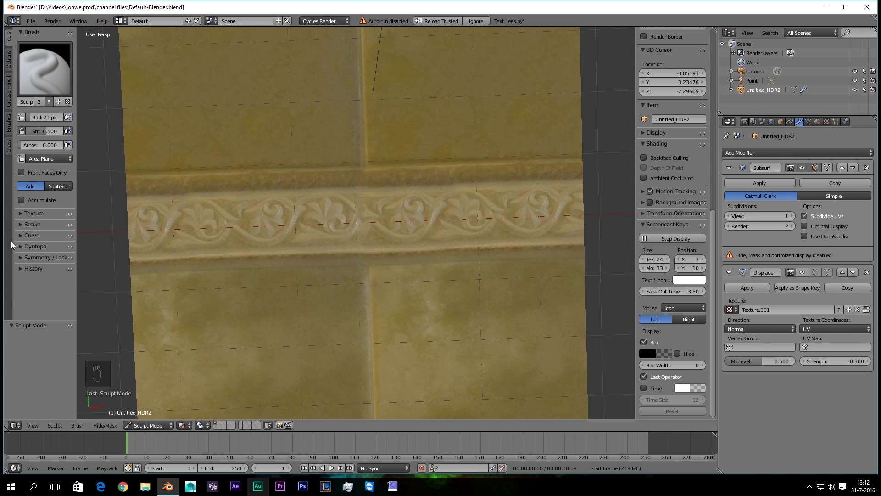
Step: Show the Symmetry/Lock settings and enter 83 as the brush radius
{"action": "left_click", "coordinate": [20, 258]}
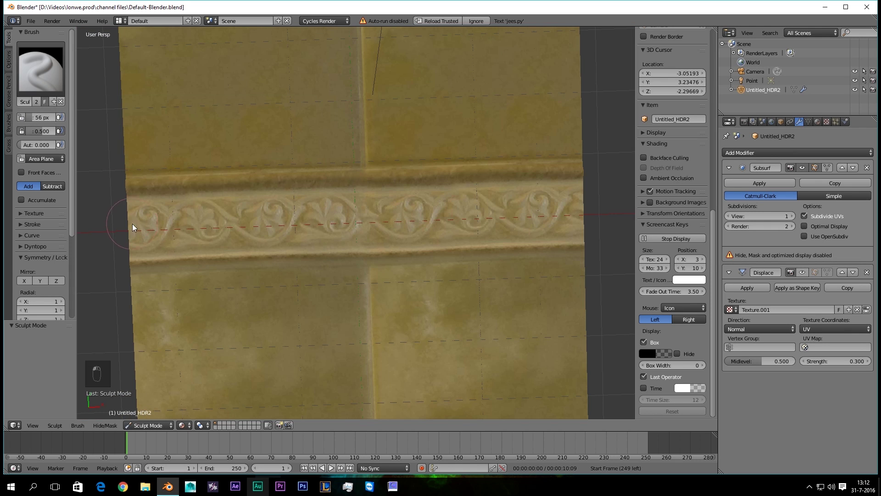
{"action": "left_click", "coordinate": [41, 117]}
{"action": "type", "text": "83"}
{"action": "key", "text": "Return"}
{"action": "key", "text": "shift+t"}
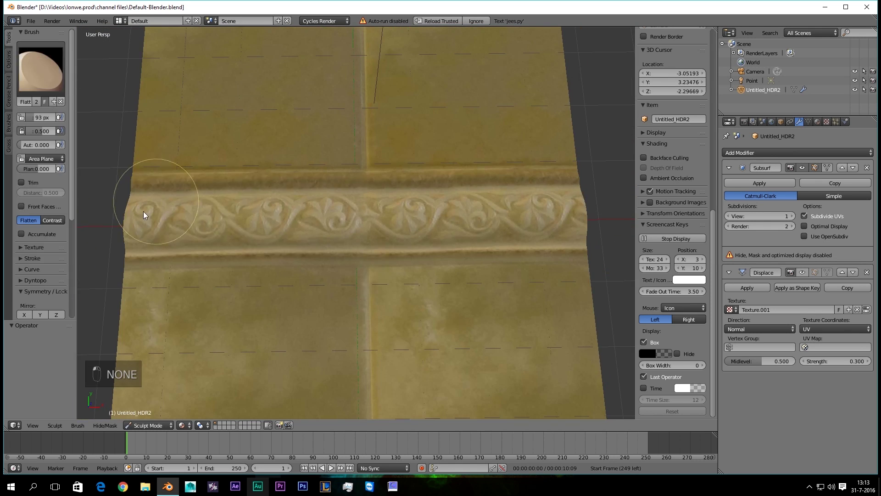
Step: Pick the Sculpt Draw brush at 10 px with Subtract, viewing the plane low from the side
{"action": "mouse_move", "coordinate": [122, 219]}
{"action": "middle_mouse_down"}
{"action": "mouse_move", "coordinate": [302, 137]}
{"action": "mouse_move", "coordinate": [307, 267]}
{"action": "middle_mouse_up"}
{"action": "left_click", "coordinate": [40, 69]}
{"action": "left_click", "coordinate": [256, 173]}
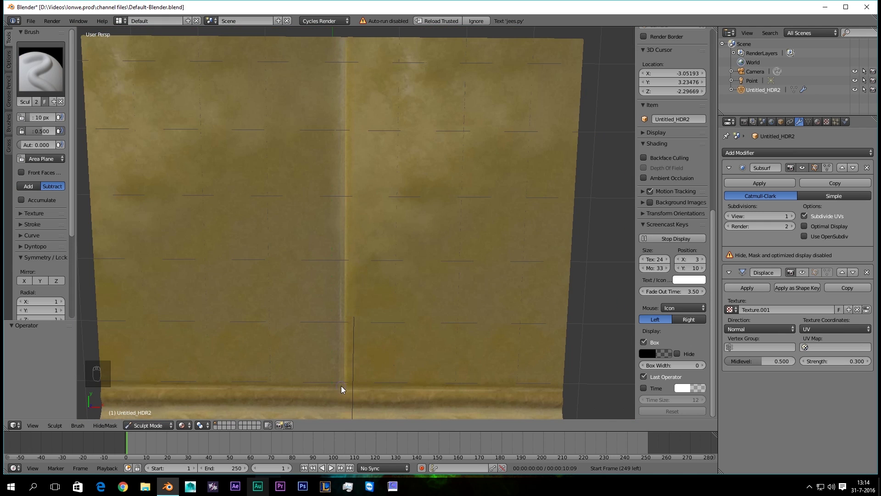
{"action": "scroll", "coordinate": [318, 389], "scroll_direction": "down", "scroll_amount": 2}
{"action": "mouse_move", "coordinate": [317, 390]}
{"action": "middle_mouse_down"}
{"action": "mouse_move", "coordinate": [322, 157]}
{"action": "mouse_move", "coordinate": [313, 240]}
{"action": "middle_mouse_up"}
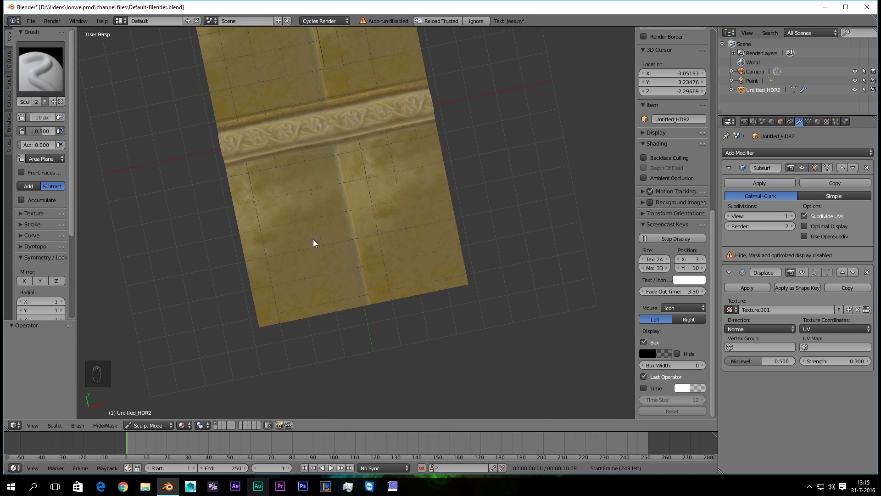
{"action": "scroll", "coordinate": [313, 239], "scroll_direction": "down", "scroll_amount": 2}
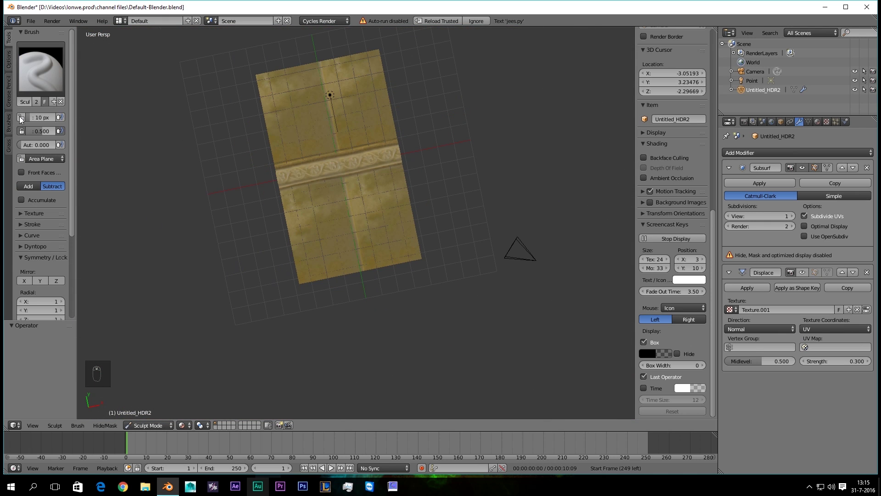
{"action": "scroll", "coordinate": [260, 182], "scroll_direction": "up", "scroll_amount": 2}
{"action": "middle_click_drag", "start_coordinate": [267, 200], "coordinate": [184, 123]}
{"action": "scroll", "coordinate": [247, 242], "scroll_direction": "down", "scroll_amount": 2}
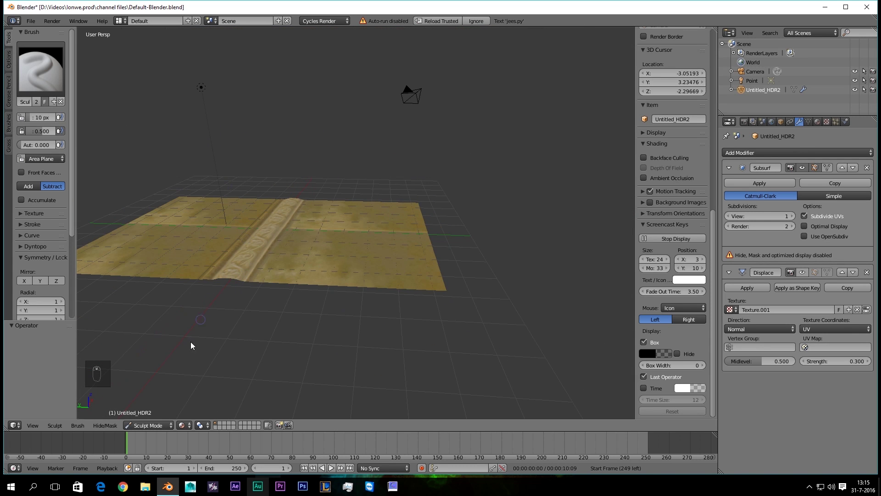
Step: Return the plane to Object Mode and switch viewport shading to Solid
{"action": "left_click", "coordinate": [148, 425]}
{"action": "left_click", "coordinate": [147, 413]}
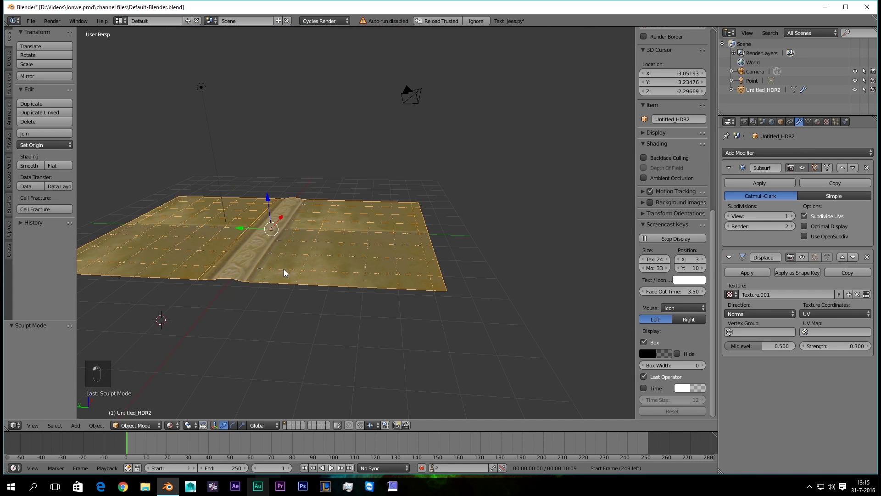
{"action": "left_click", "coordinate": [171, 425]}
{"action": "left_click", "coordinate": [178, 393]}
Step: Orbit and zoom the viewport to a near-top diagonal view of the displaced plane
{"action": "mouse_move", "coordinate": [204, 365]}
{"action": "middle_mouse_down"}
{"action": "mouse_move", "coordinate": [290, 335]}
{"action": "mouse_move", "coordinate": [368, 239]}
{"action": "middle_mouse_up"}
{"action": "scroll", "coordinate": [294, 321], "scroll_direction": "down", "scroll_amount": 2}
{"action": "scroll", "coordinate": [368, 239], "scroll_direction": "up", "scroll_amount": 4}
{"action": "scroll", "coordinate": [310, 323], "scroll_direction": "down", "scroll_amount": 3}
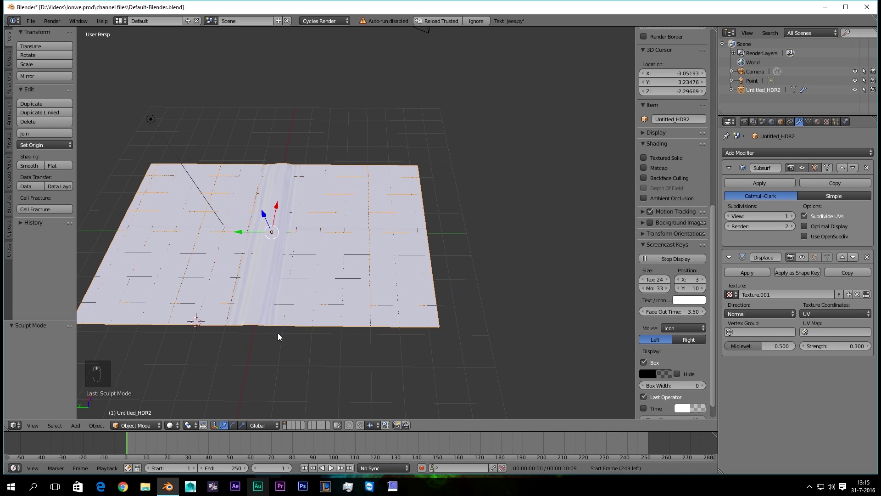
{"action": "middle_click_drag", "start_coordinate": [279, 337], "coordinate": [211, 299]}
{"action": "scroll", "coordinate": [211, 298], "scroll_direction": "down", "scroll_amount": 3}
{"action": "scroll", "coordinate": [334, 291], "scroll_direction": "up", "scroll_amount": 7}
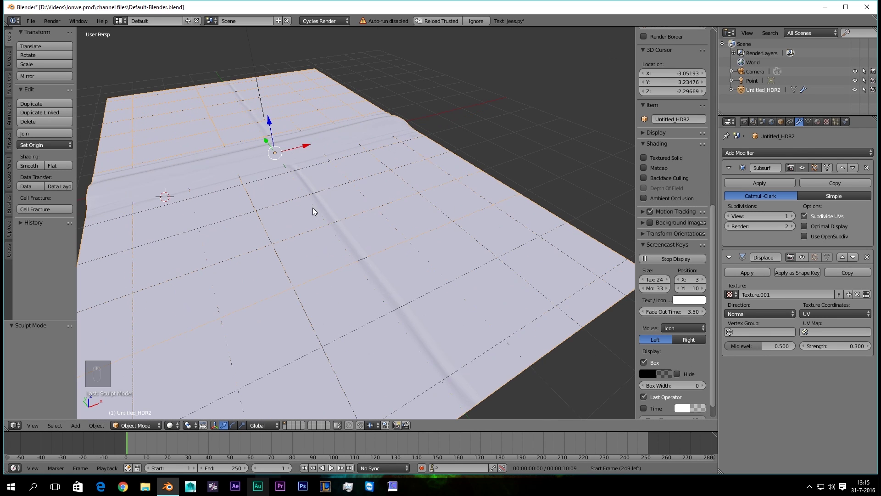
{"action": "scroll", "coordinate": [365, 289], "scroll_direction": "down", "scroll_amount": 4}
{"action": "middle_click_drag", "start_coordinate": [344, 266], "coordinate": [468, 274]}
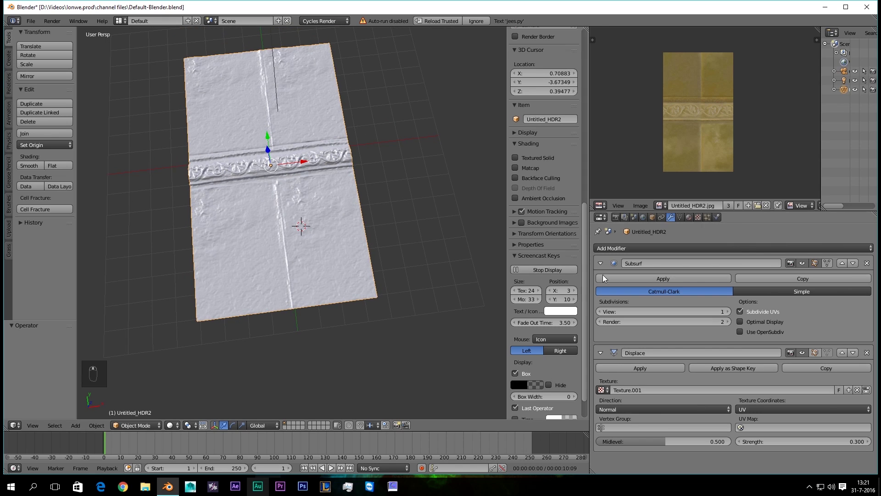
Step: Apply the Subsurf and Displace modifiers and expand the Bake panel in Render settings
{"action": "left_click", "coordinate": [650, 276]}
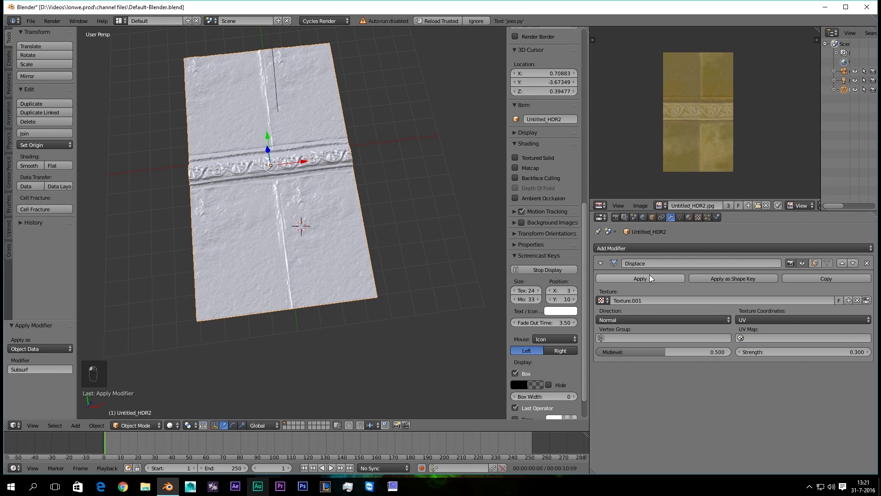
{"action": "left_click", "coordinate": [650, 276]}
{"action": "left_click", "coordinate": [616, 217]}
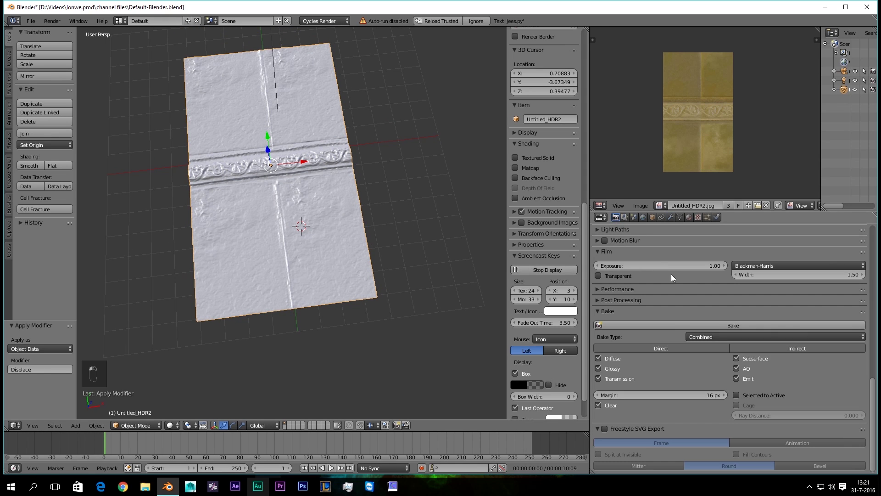
{"action": "left_click", "coordinate": [604, 303]}
{"action": "left_click", "coordinate": [604, 301]}
{"action": "left_click", "coordinate": [602, 311]}
{"action": "left_click", "coordinate": [597, 418]}
Step: Set the Bake Type to Normal with Object as the normal space
{"action": "scroll", "coordinate": [649, 403], "scroll_direction": "down", "scroll_amount": 5}
{"action": "left_click", "coordinate": [701, 337]}
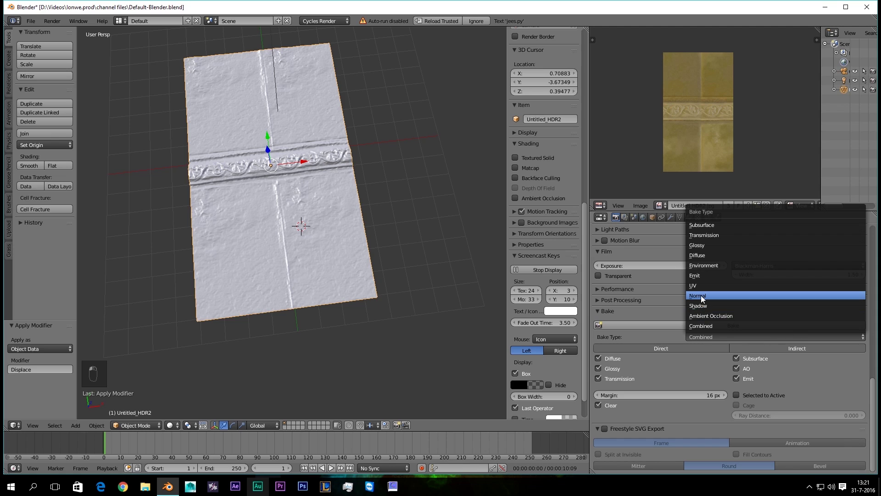
{"action": "left_click", "coordinate": [702, 296]}
{"action": "left_click", "coordinate": [700, 349]}
{"action": "left_click", "coordinate": [699, 339]}
{"action": "left_click", "coordinate": [699, 348]}
{"action": "left_click", "coordinate": [700, 336]}
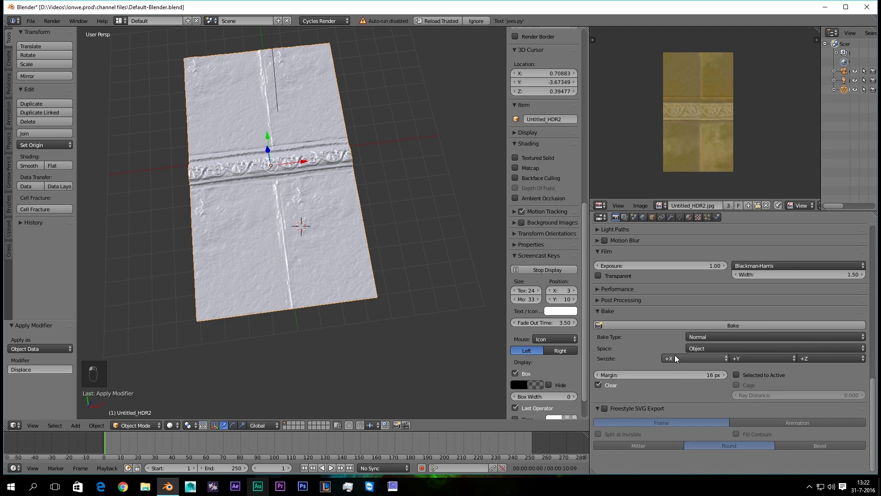
Step: Unlink the tile texture and create a new blank image in the image editor
{"action": "left_click", "coordinate": [766, 205]}
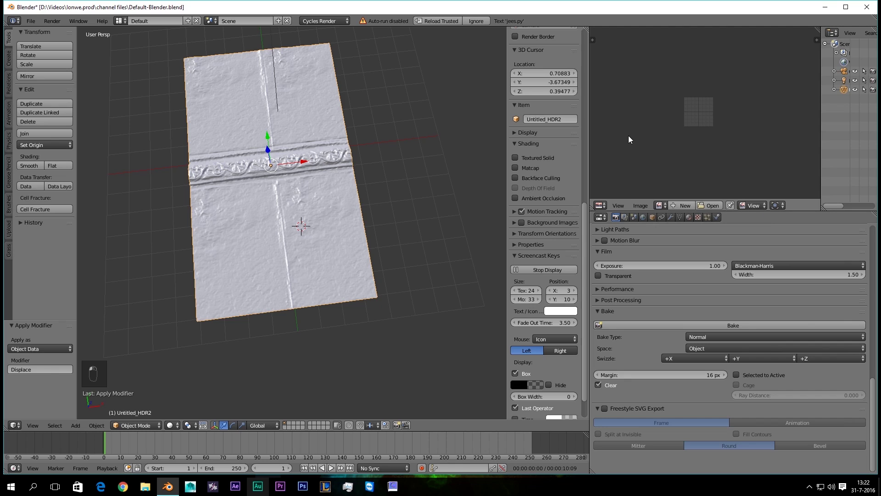
{"action": "left_click", "coordinate": [600, 205]}
{"action": "left_click", "coordinate": [682, 205]}
{"action": "left_click", "coordinate": [682, 267]}
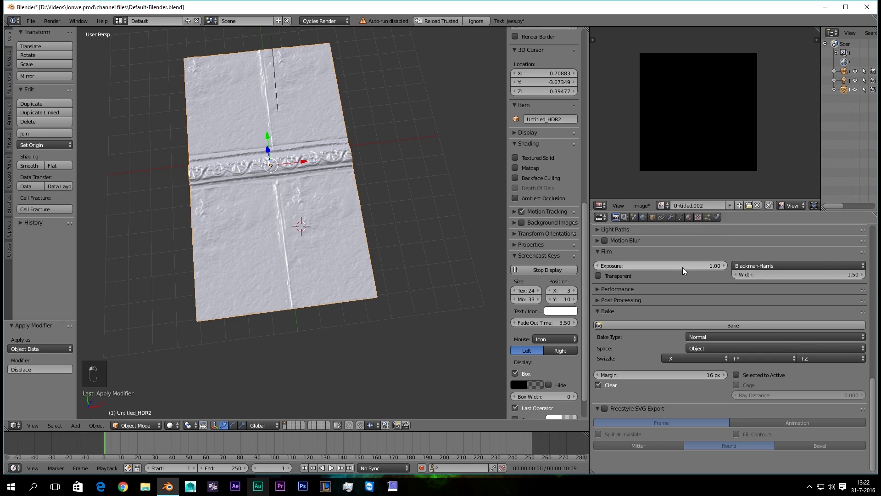
Step: Bake the object-space normal map into the new image and center it in view
{"action": "left_click", "coordinate": [716, 327]}
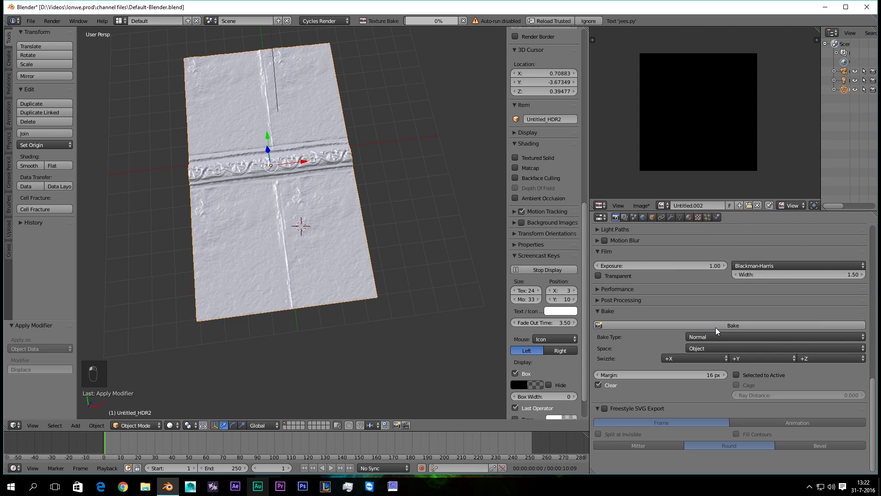
{"action": "scroll", "coordinate": [697, 125], "scroll_direction": "down", "scroll_amount": 1}
{"action": "scroll", "coordinate": [701, 127], "scroll_direction": "up", "scroll_amount": 8}
{"action": "scroll", "coordinate": [712, 126], "scroll_direction": "down", "scroll_amount": 5}
{"action": "scroll", "coordinate": [709, 144], "scroll_direction": "up", "scroll_amount": 1}
{"action": "scroll", "coordinate": [691, 121], "scroll_direction": "down", "scroll_amount": 2}
{"action": "middle_click_drag", "start_coordinate": [690, 121], "coordinate": [701, 123]}
{"action": "scroll", "coordinate": [701, 123], "scroll_direction": "up", "scroll_amount": 2}
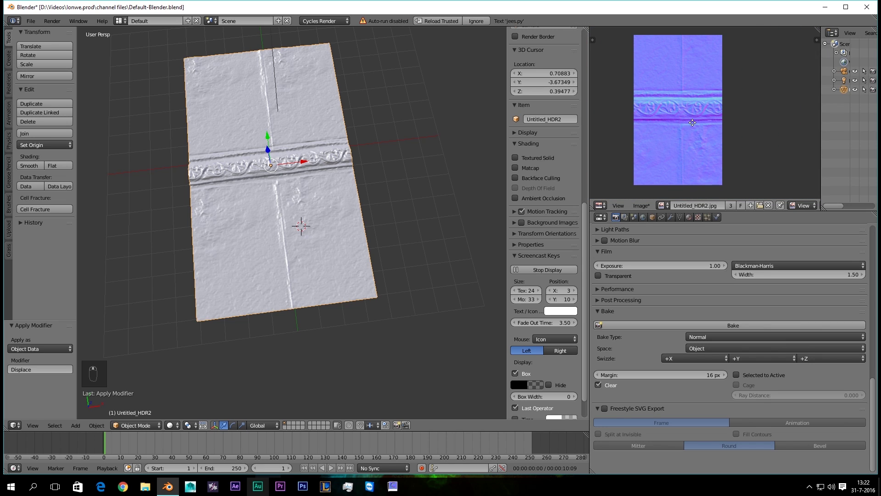